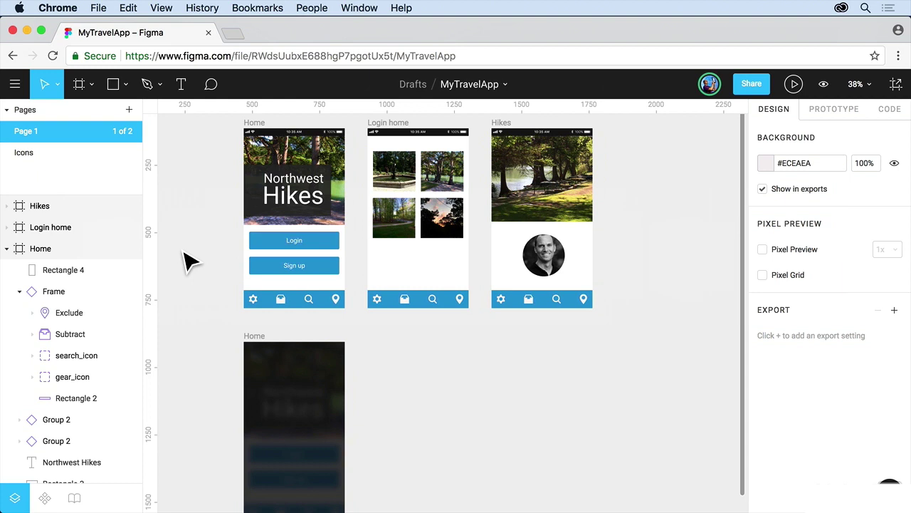
Return to the file browser and leave the BWT team, confirming the prompt
click(15, 84)
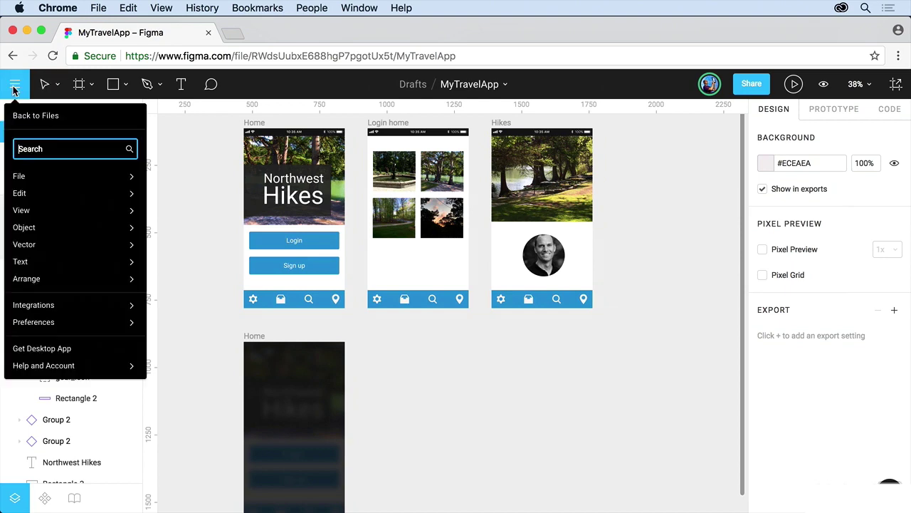
click(23, 115)
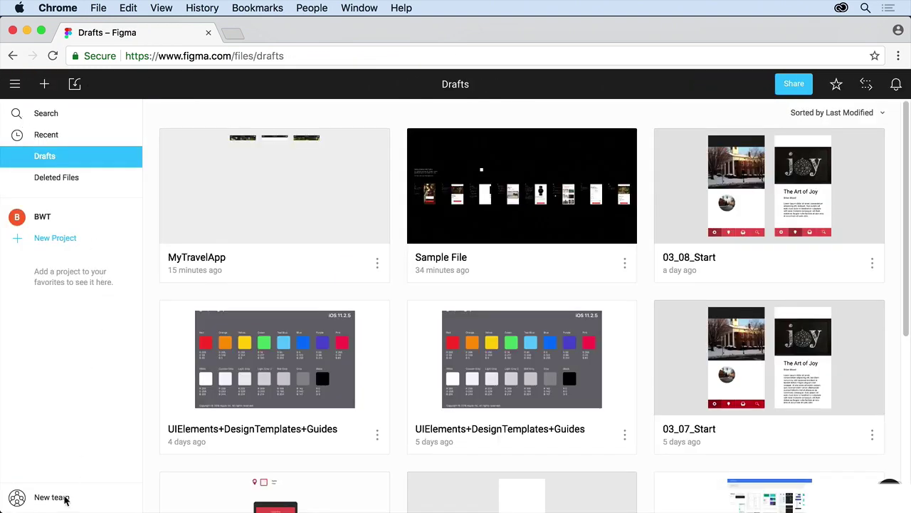
click(44, 218)
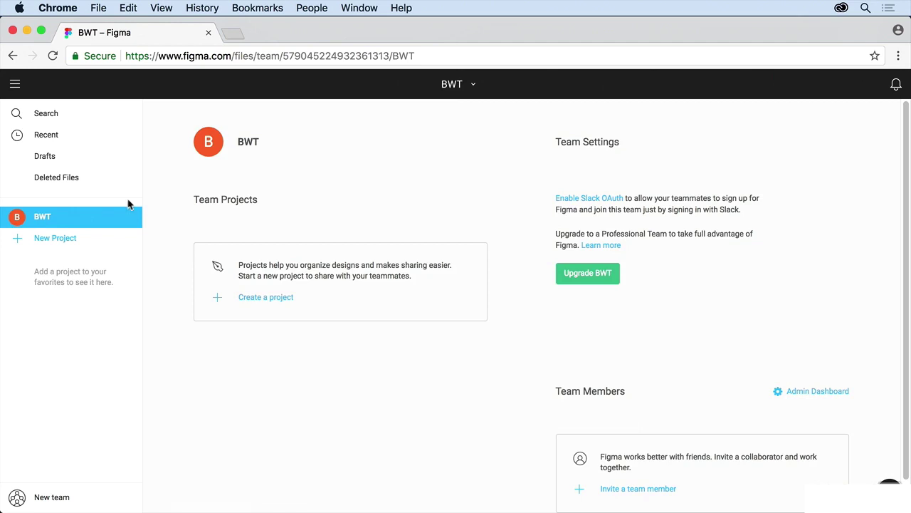
click(471, 84)
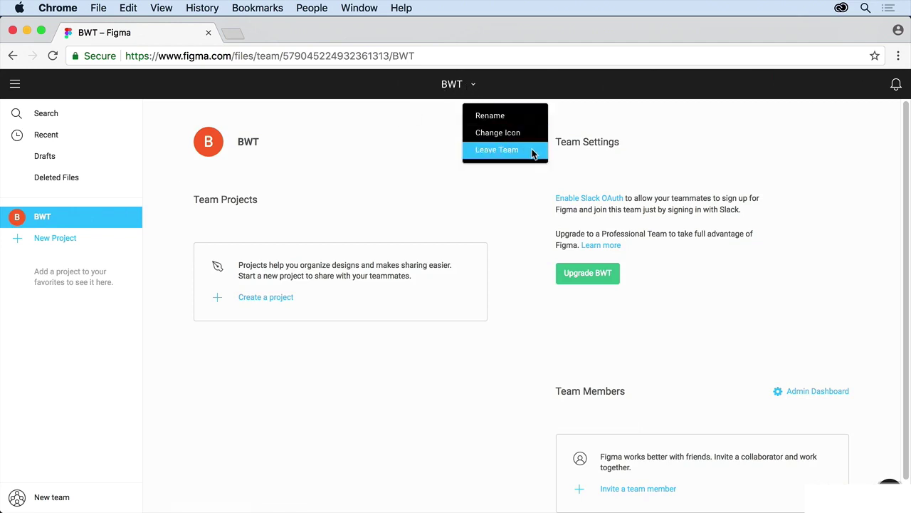
click(533, 156)
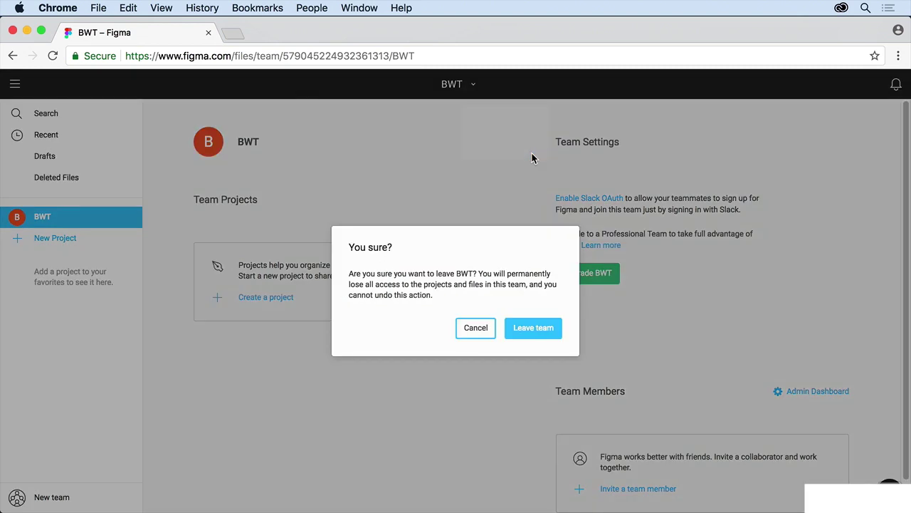
click(535, 331)
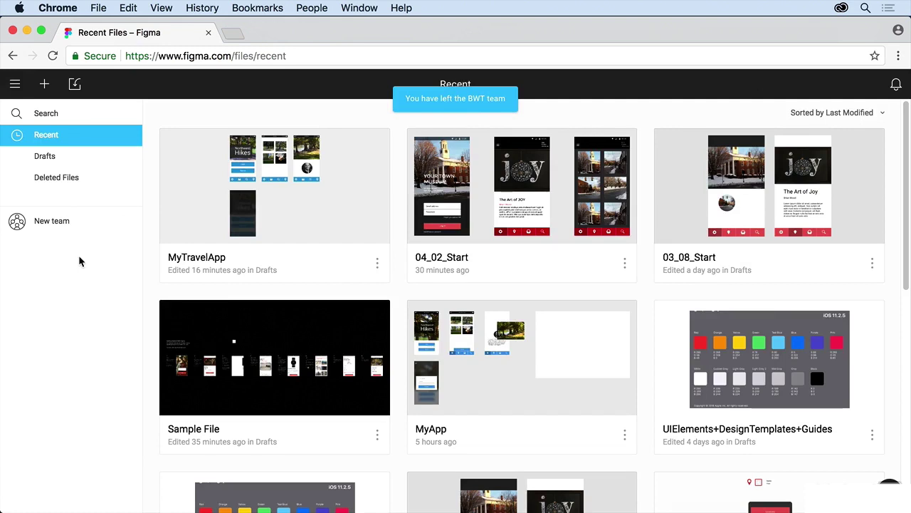
Start a new team and enter the name 'Our App', fixing the typo
click(48, 224)
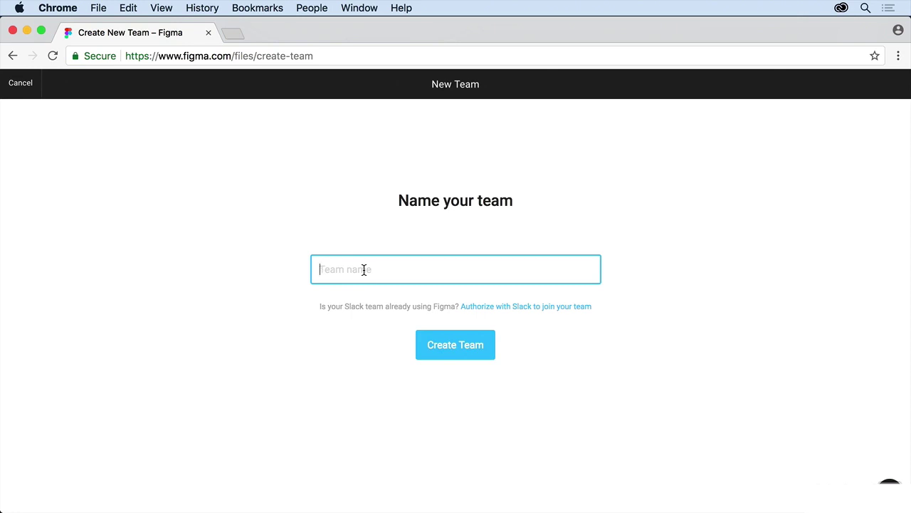
text(Our Aoo)
key(BackSpace)
key(BackSpace)
text(pp)
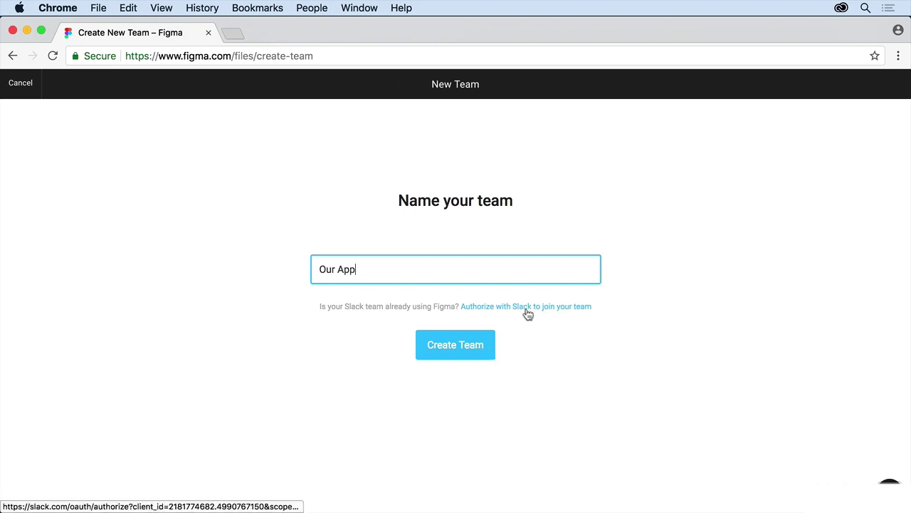
Create the Our App team and scroll through the Starter and Professional plan options
click(475, 349)
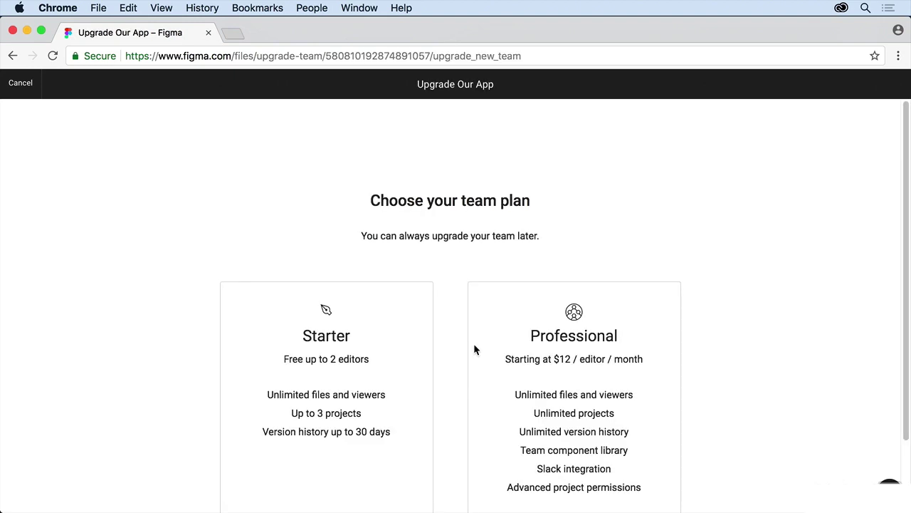
scroll(473, 343, down, 3)
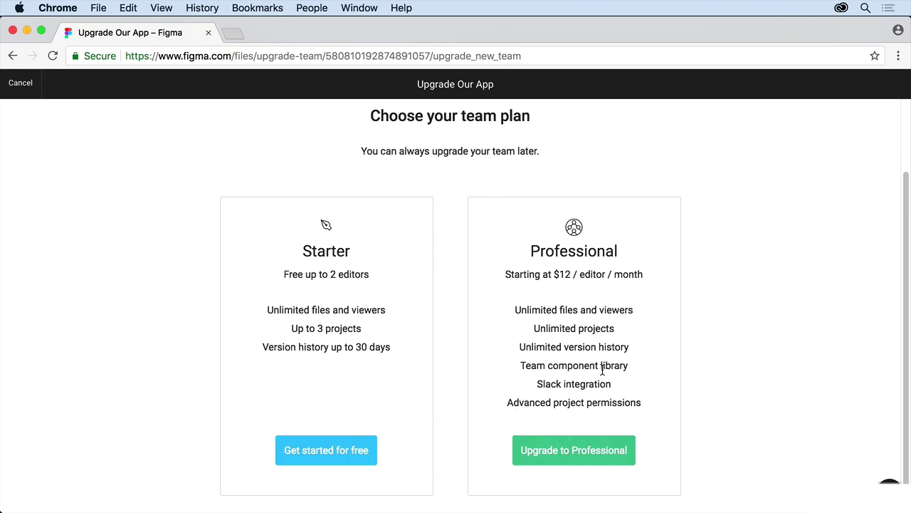
Pick the free Starter plan and look over the Our App team page
click(346, 462)
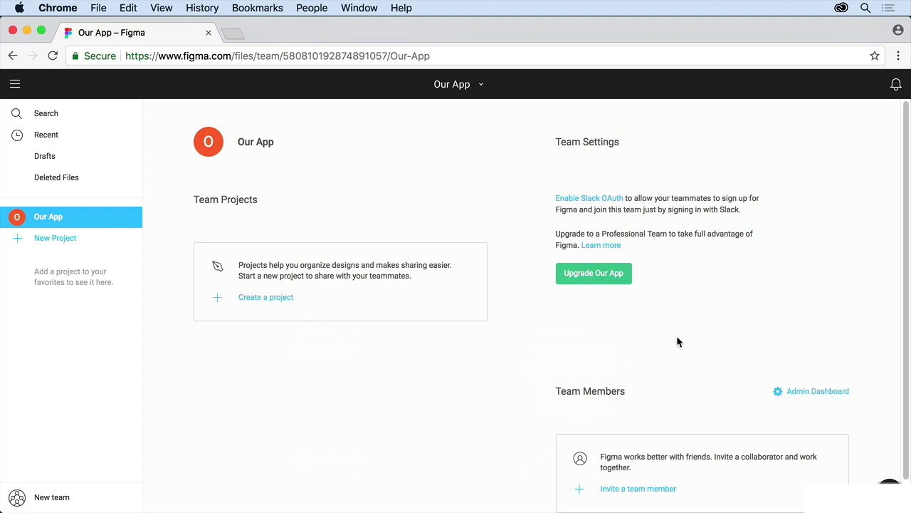
scroll(708, 380, down, 2)
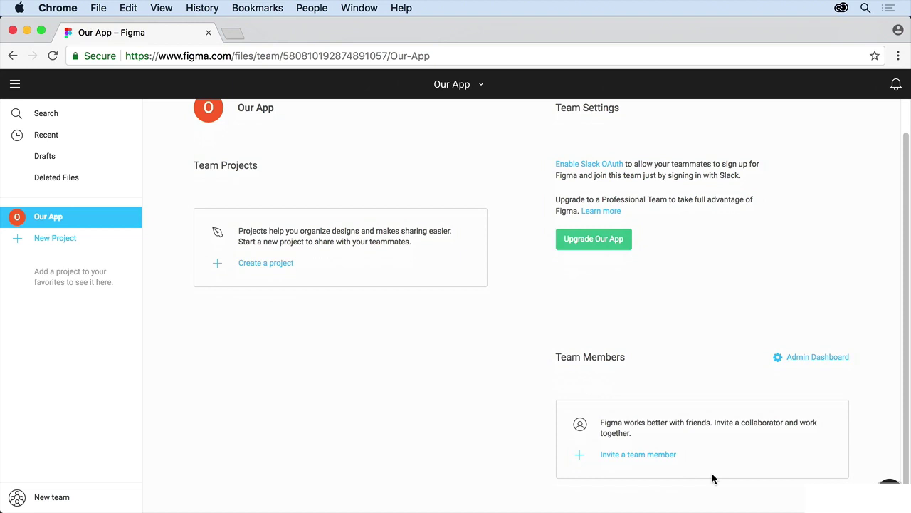
scroll(712, 478, up, 1)
scroll(712, 478, down, 1)
Invite the team member by e-mail with can view permission
click(653, 455)
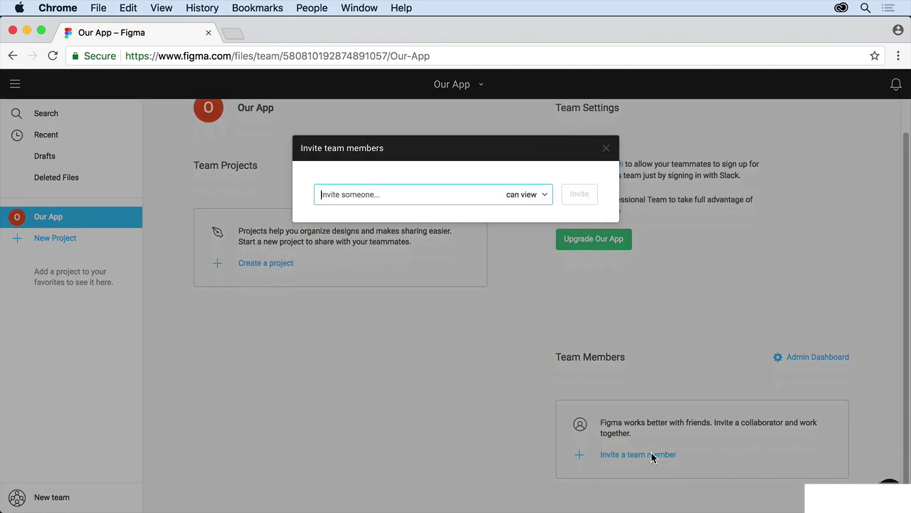
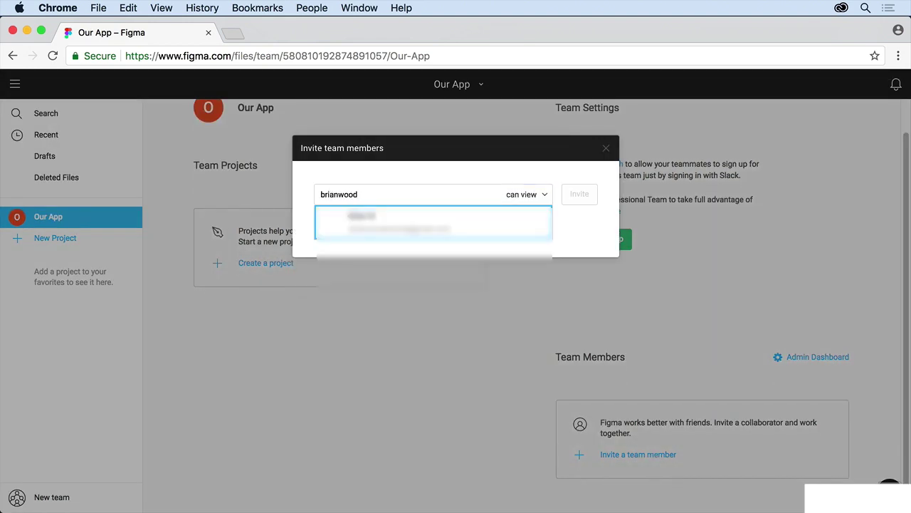
click(408, 224)
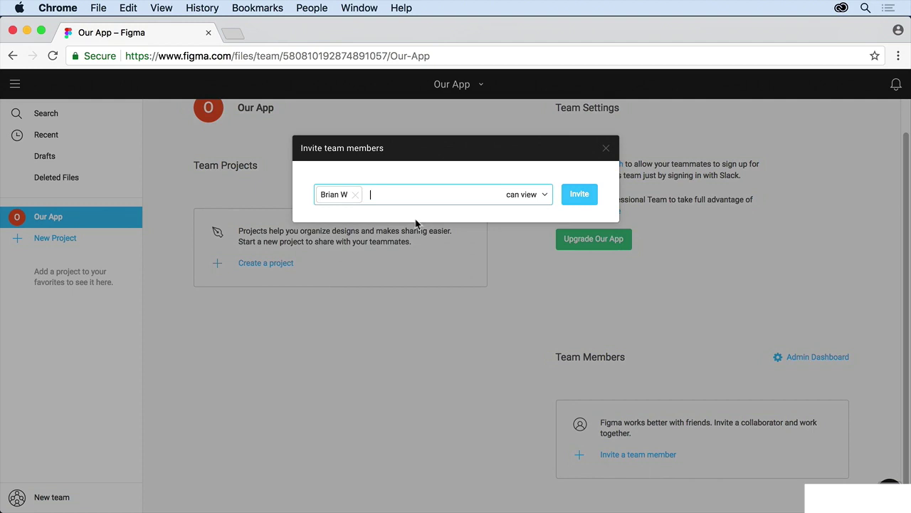
click(545, 194)
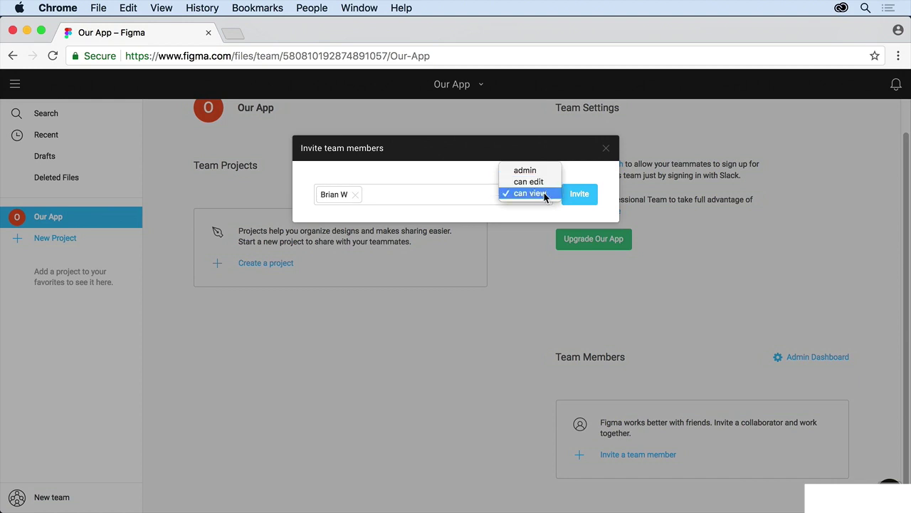
click(578, 198)
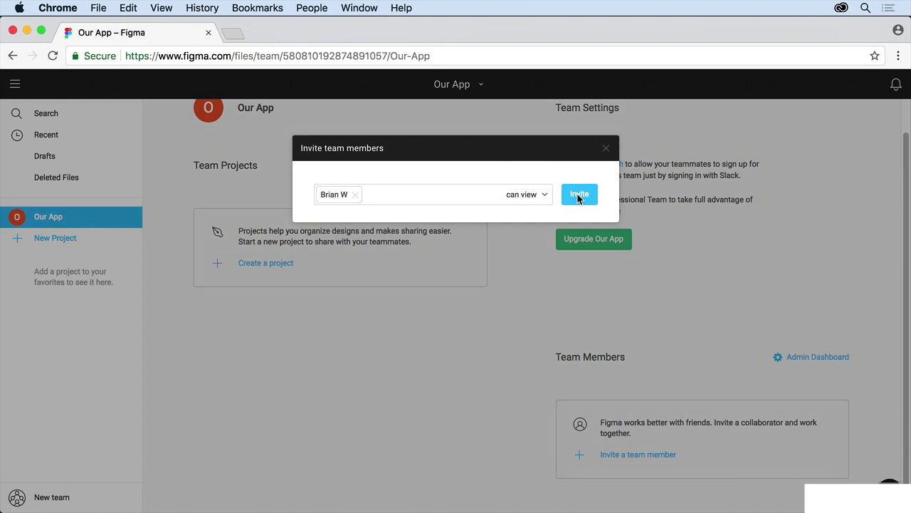
click(578, 198)
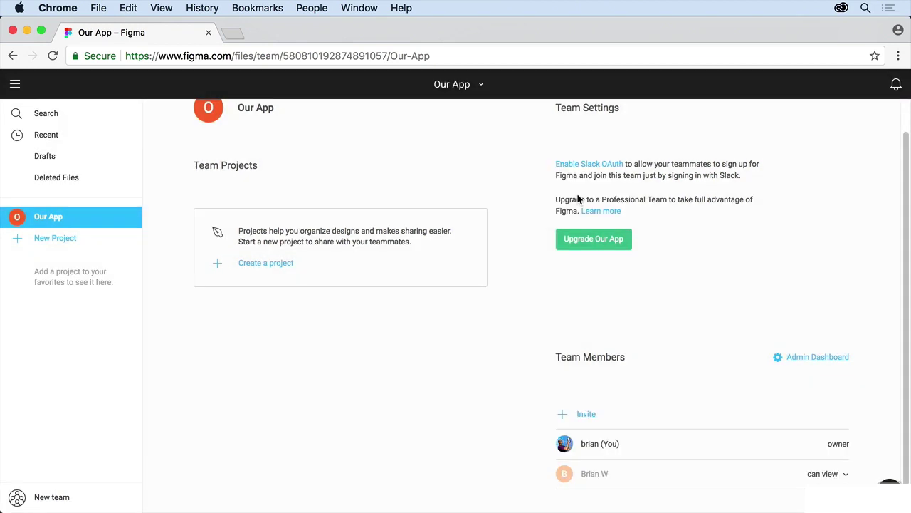
Change the new member's role from can view to can edit
scroll(476, 383, down, 1)
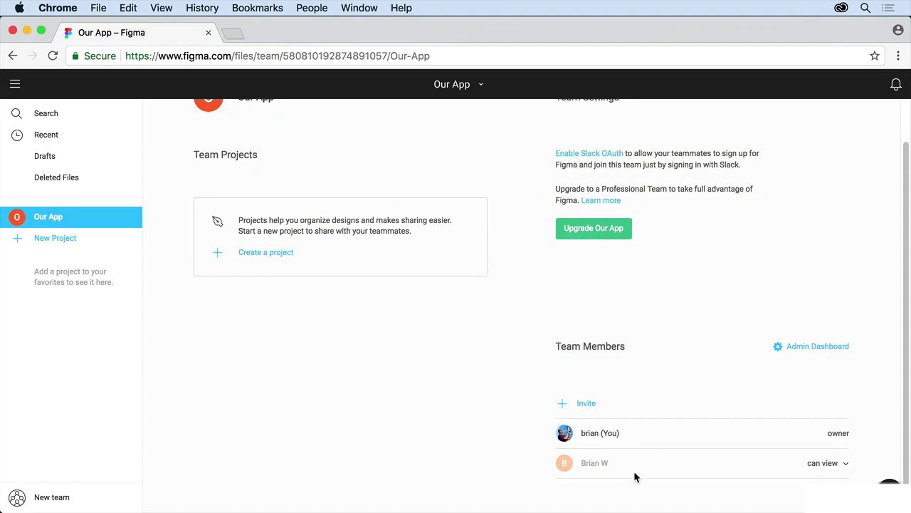
click(840, 464)
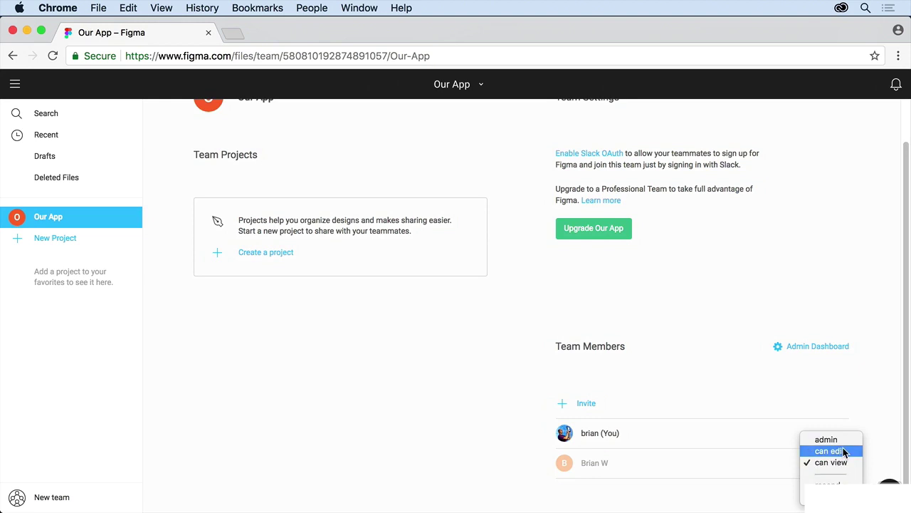
click(844, 452)
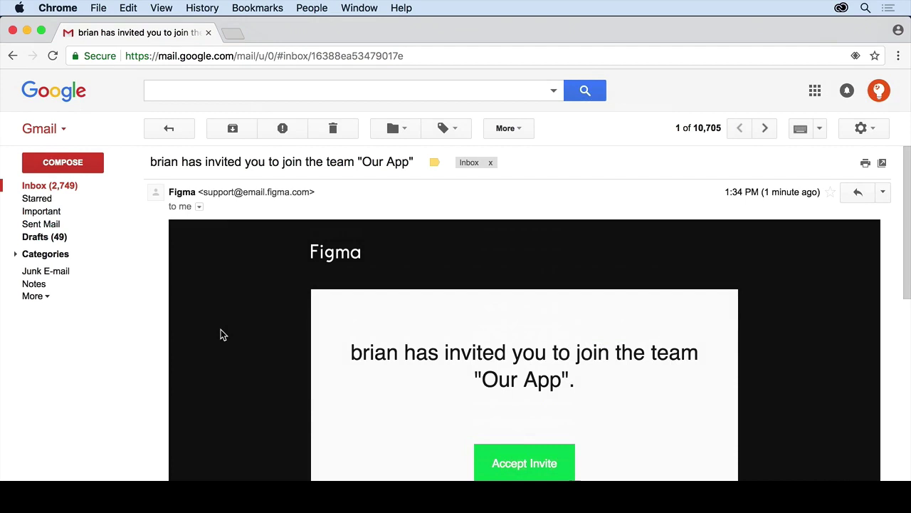
Copy the Accept Invite link address from Figma's invitation email
scroll(222, 335, down, 2)
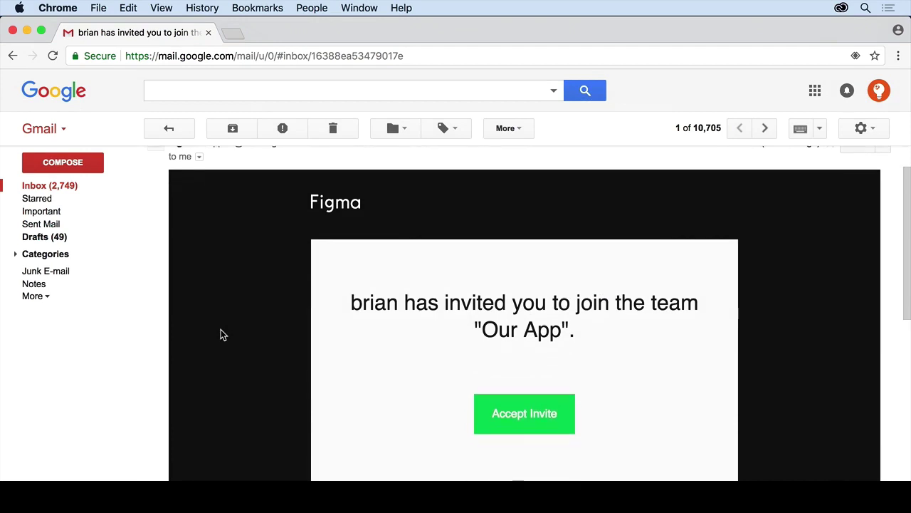
scroll(222, 334, down, 3)
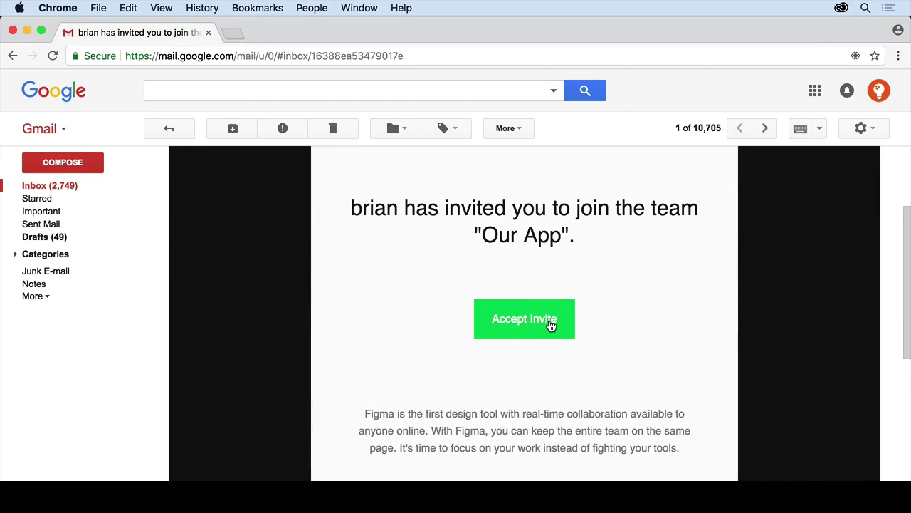
right_click(551, 320)
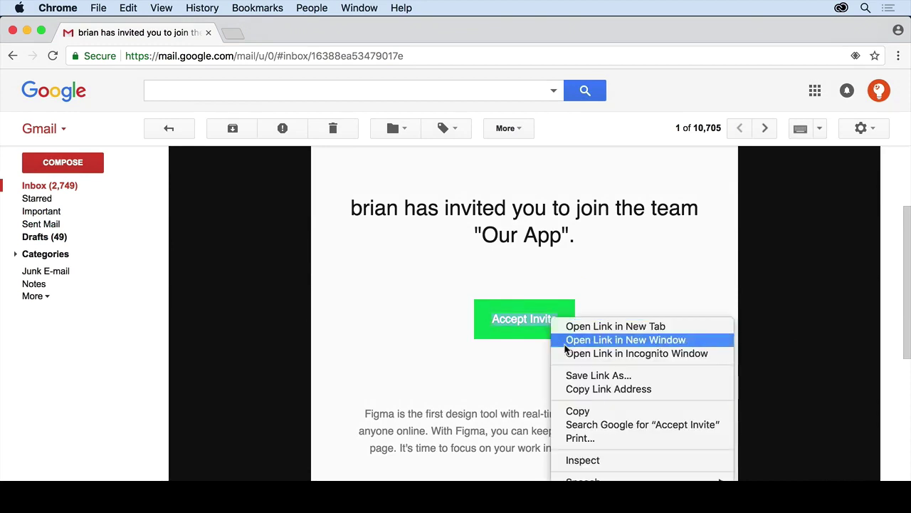
click(591, 389)
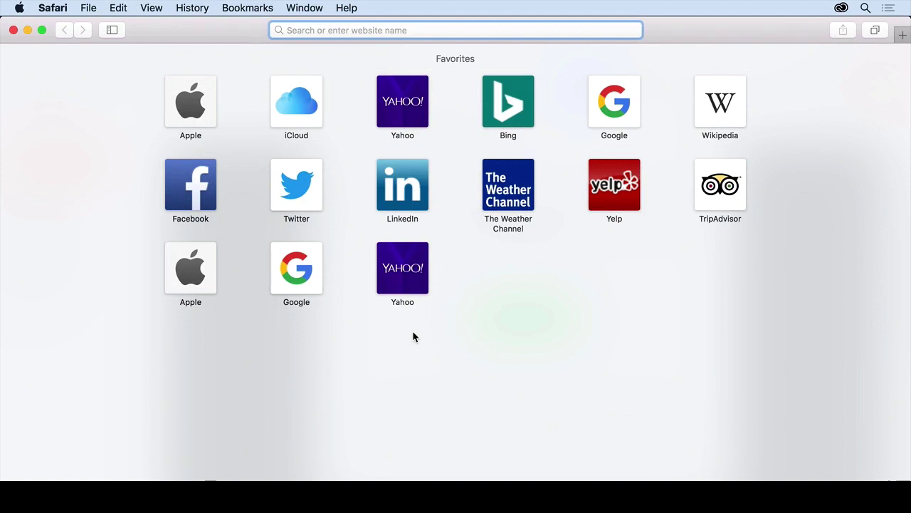
Load the pasted invite link and sign up with the account password and full name
key(super+v)
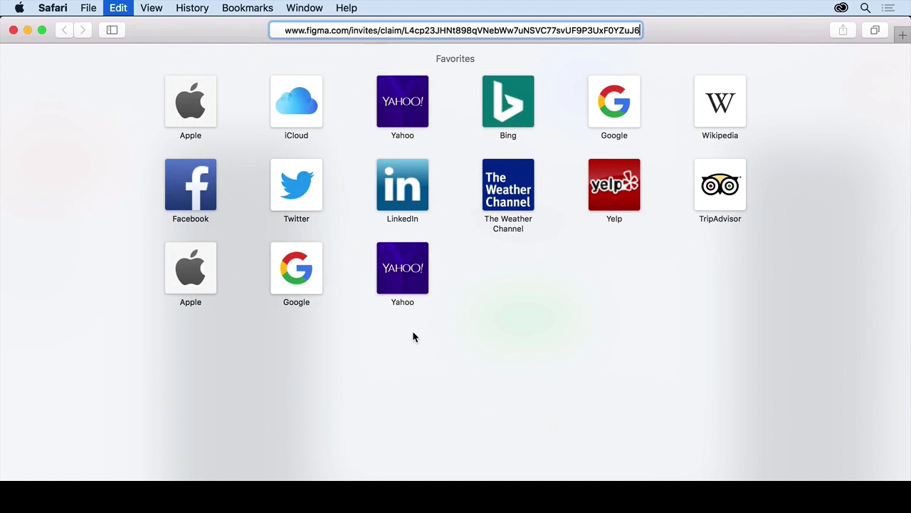
key(Return)
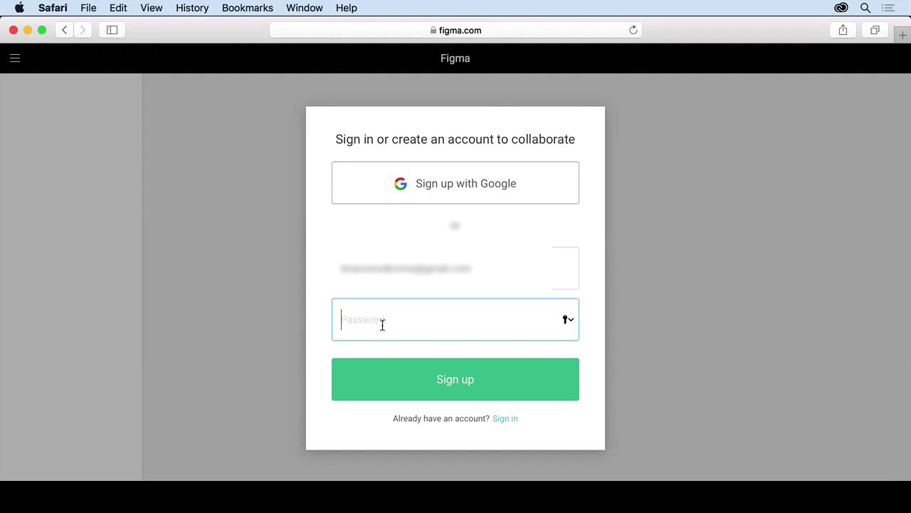
text(••••••••••)
key(Return)
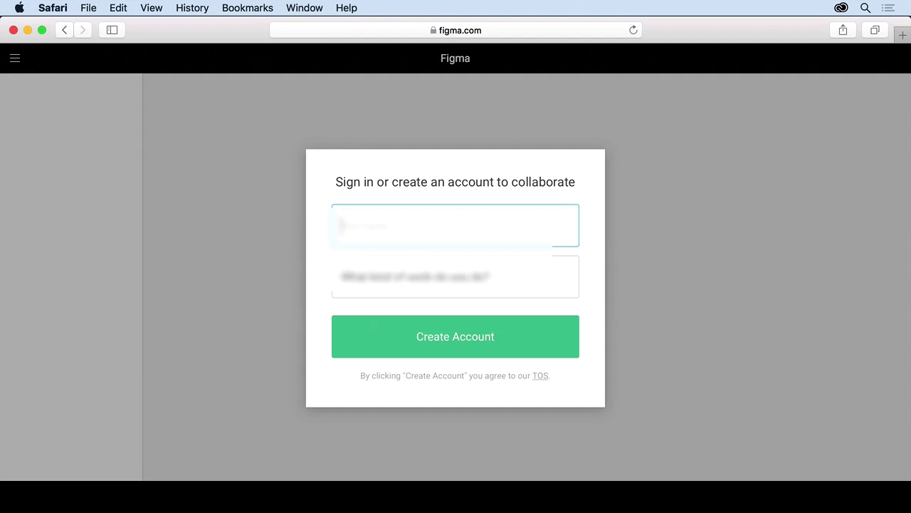
text(Bri)
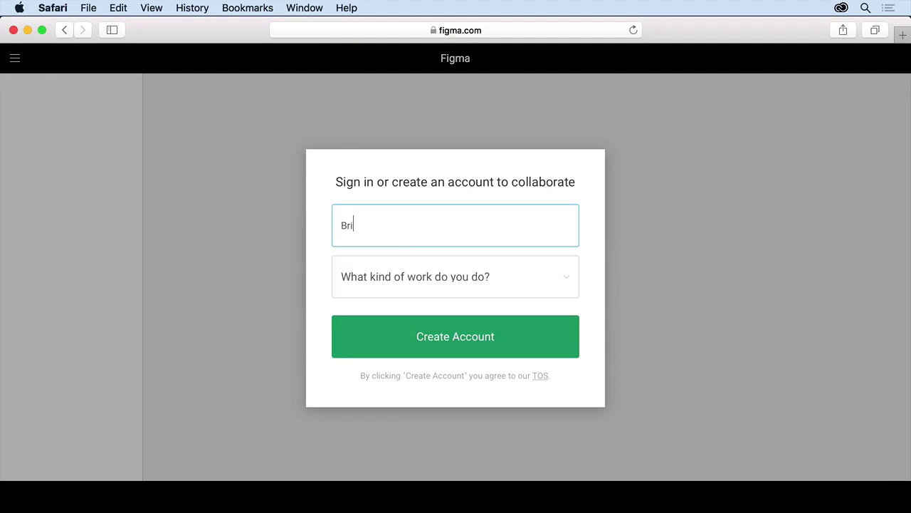
text(an G)
click(460, 332)
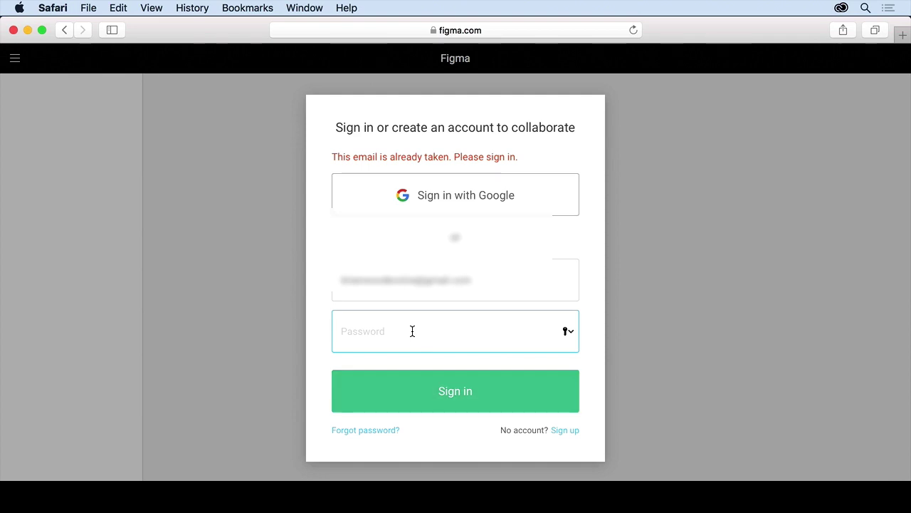
Sign in with the account password and dismiss the save-password offer
text(***********)
key(Return)
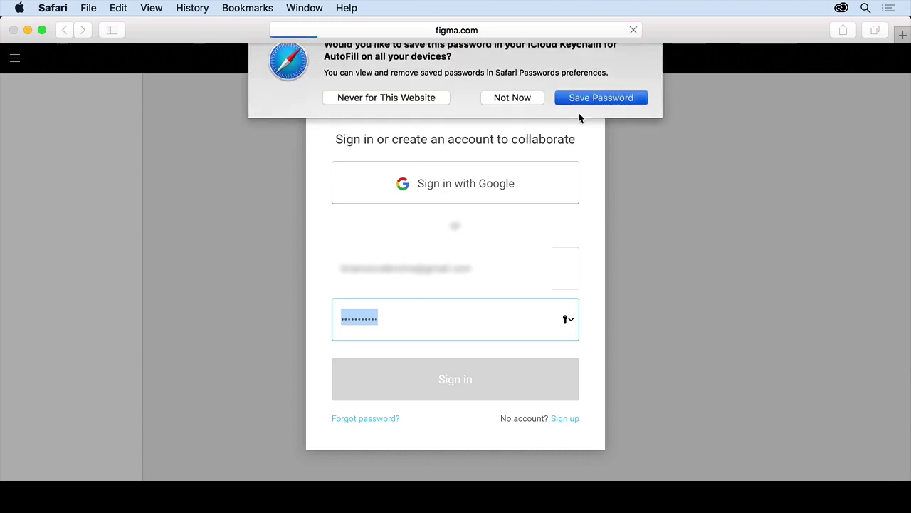
click(578, 112)
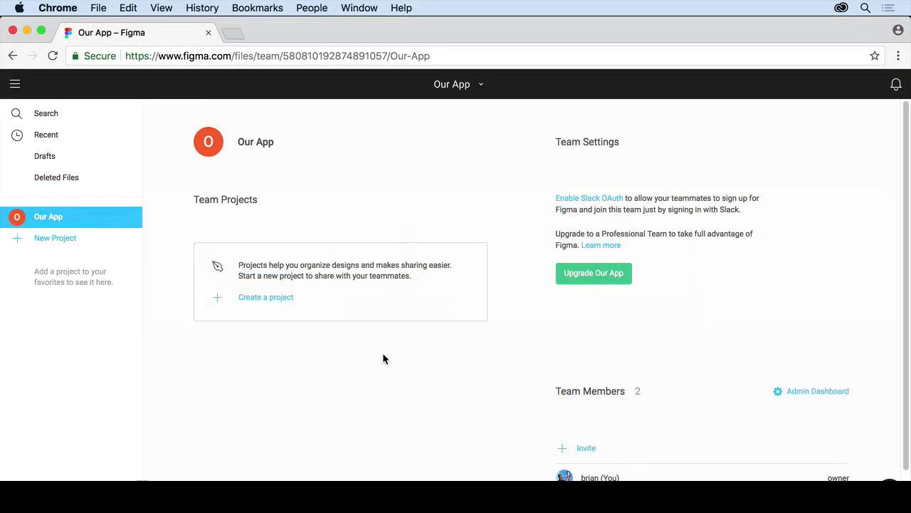
Scroll down to check the 2 listed team members, then back up
scroll(383, 356, down, 2)
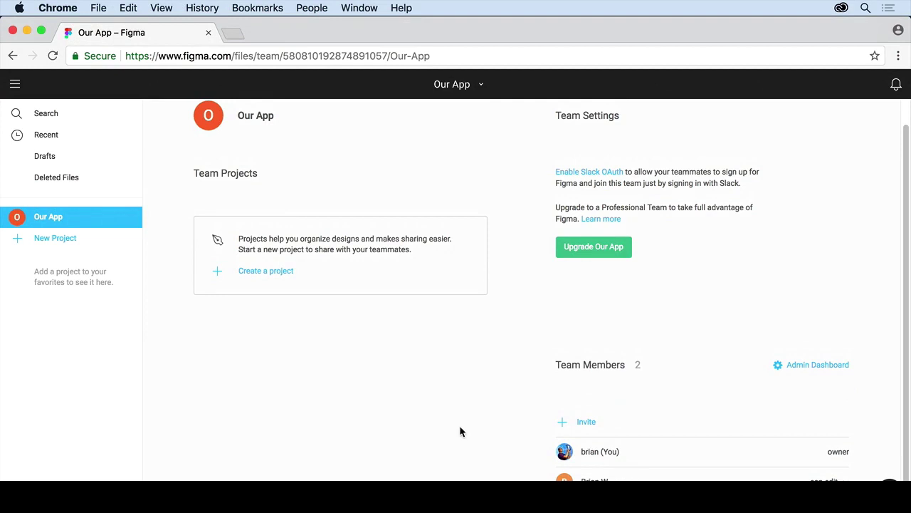
scroll(459, 430, up, 2)
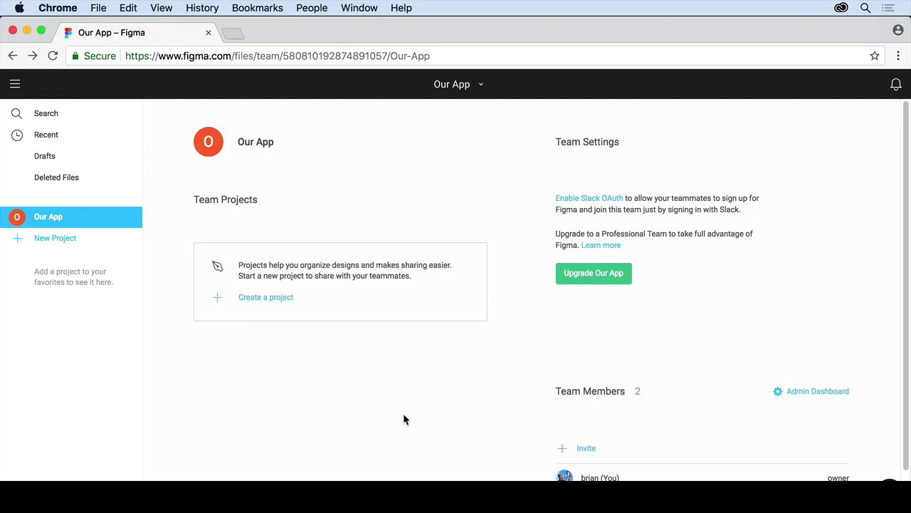
Create the 'Hiking app' team project with everyone at Our App able to edit
click(276, 299)
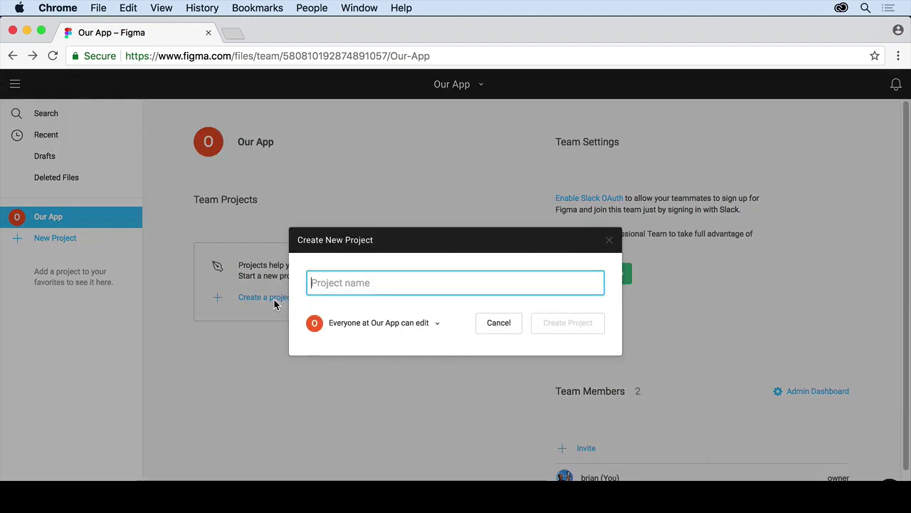
text(Hiking aoo)
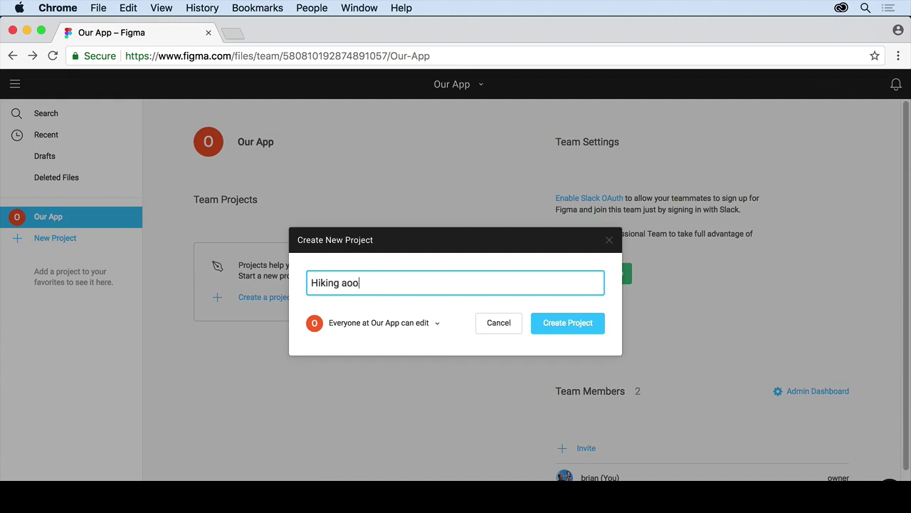
key(BackSpace)
key(BackSpace)
text(pp)
click(437, 324)
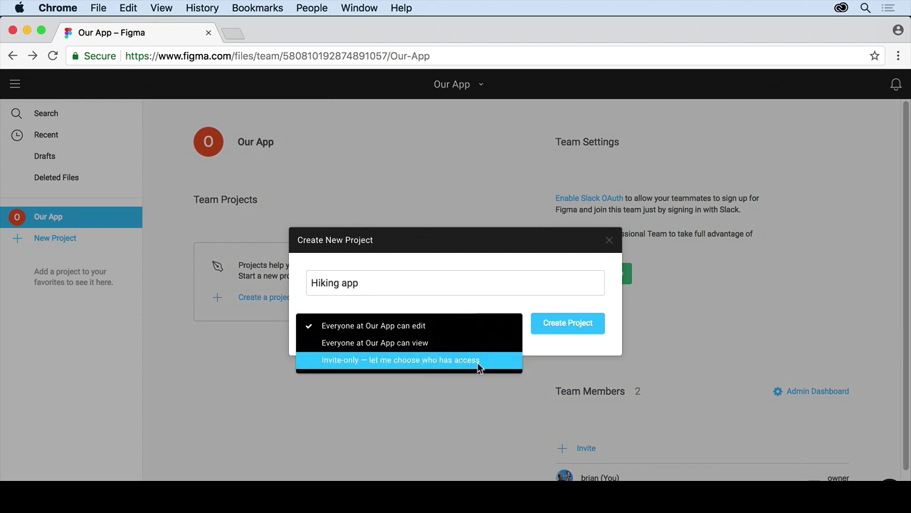
click(429, 330)
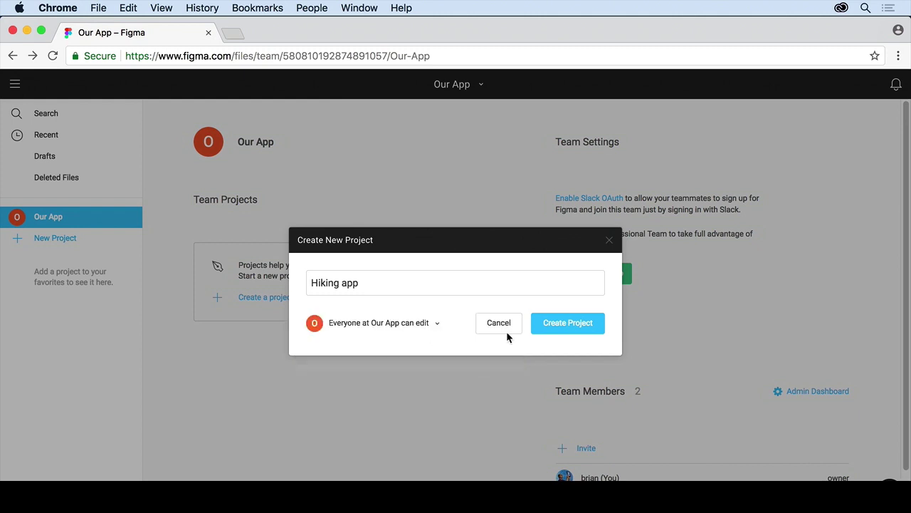
click(570, 329)
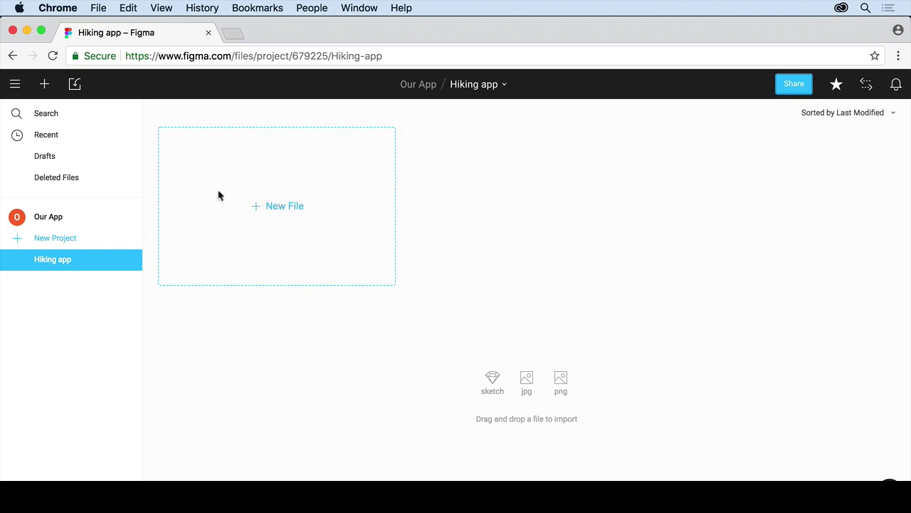
Import AppDesign.fig into the Hiking app project and close the import summary
click(77, 84)
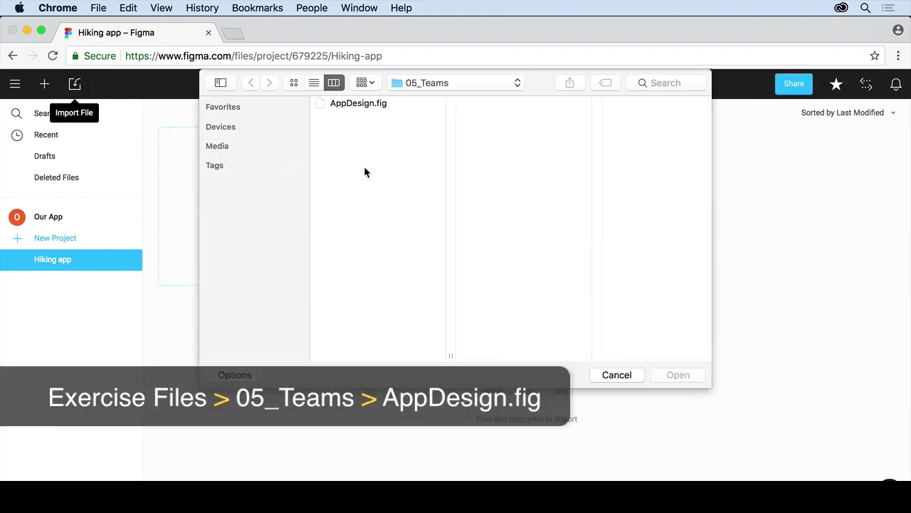
click(360, 104)
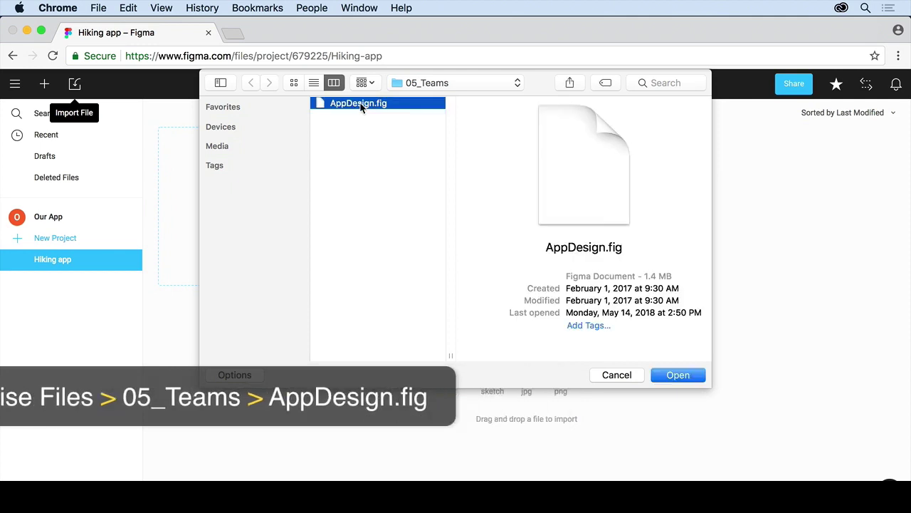
click(677, 377)
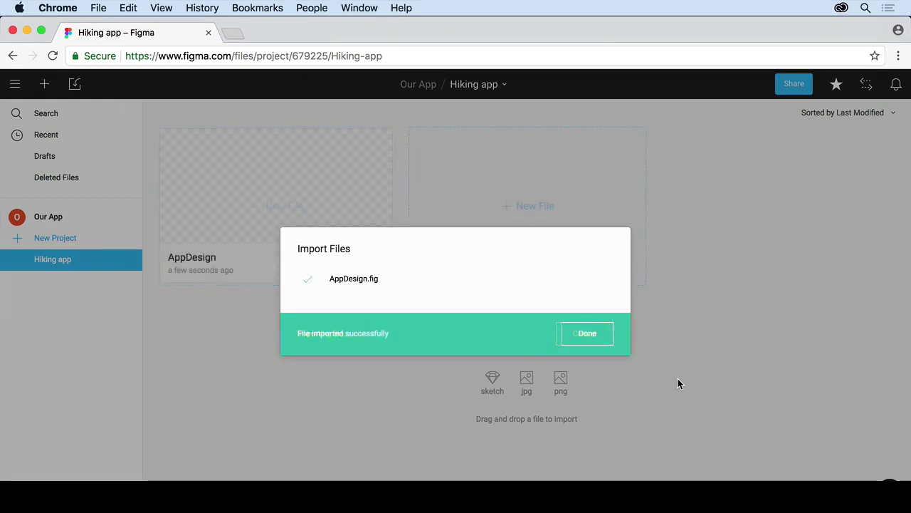
click(602, 340)
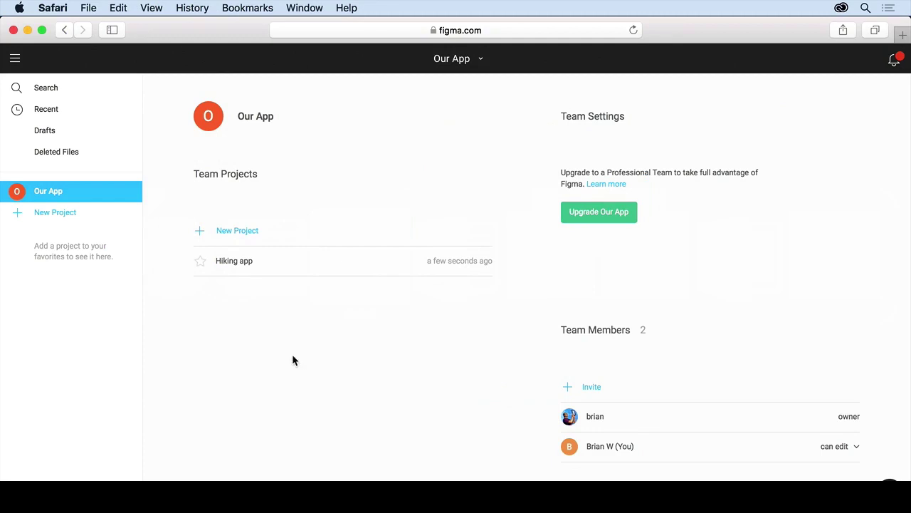
Open Hiking app, check notifications, star it as a favorite, and return to Our App
click(235, 262)
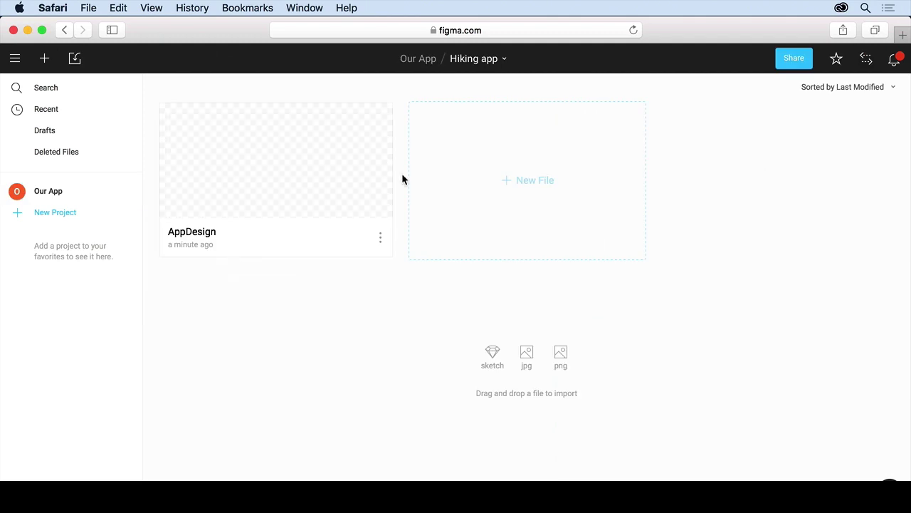
click(899, 61)
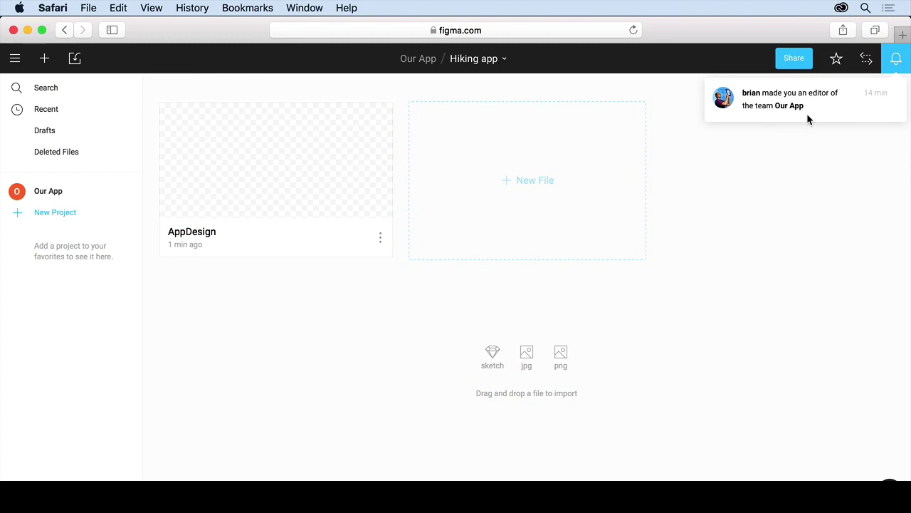
click(833, 196)
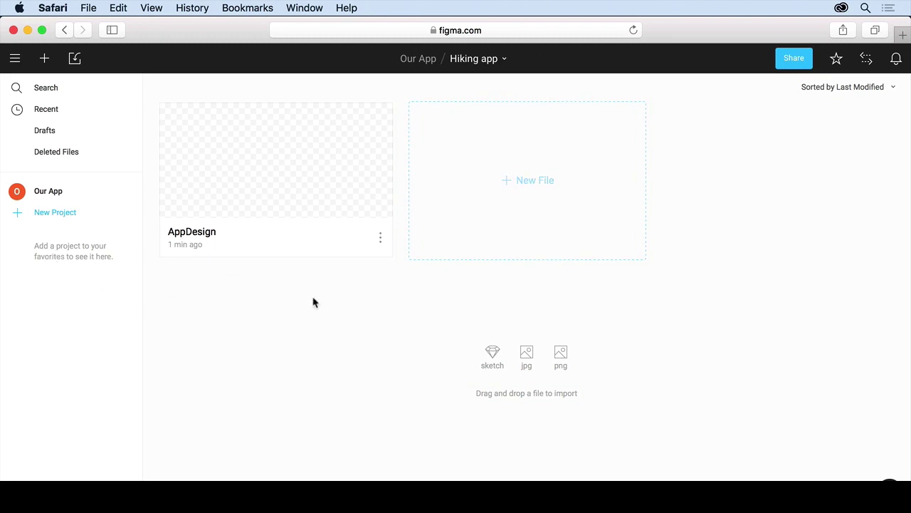
click(837, 60)
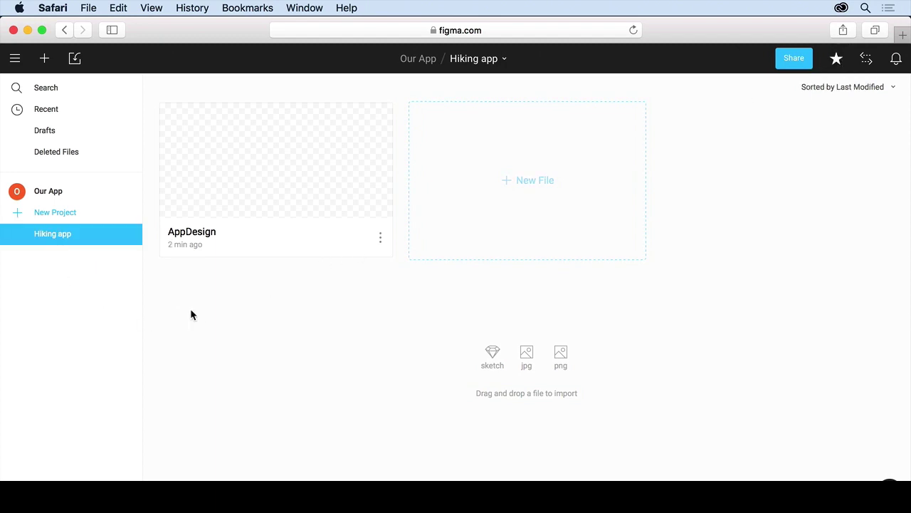
click(52, 195)
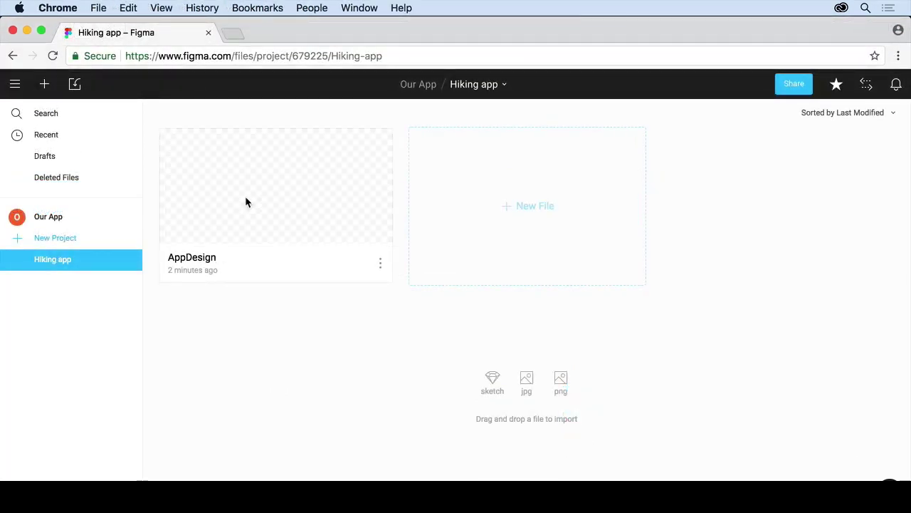
Open the AppDesign file from the Hiking app project in the design editor
double_click(246, 198)
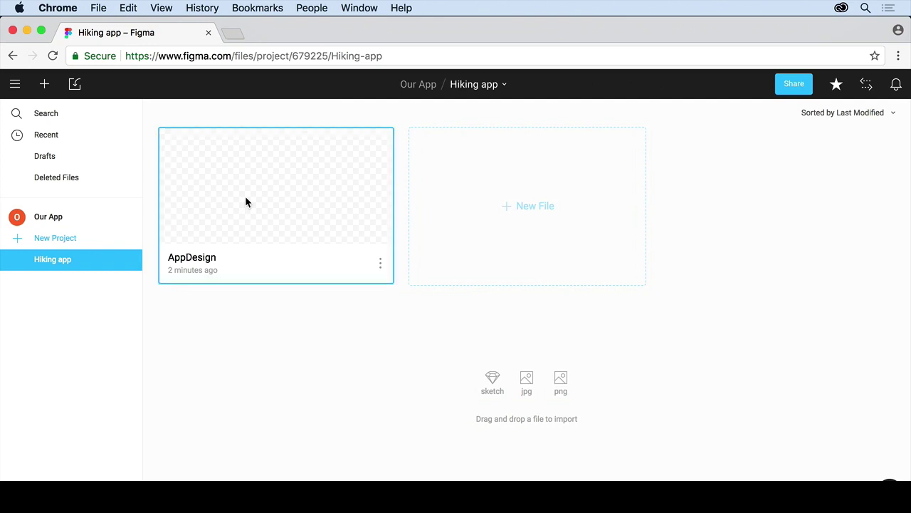